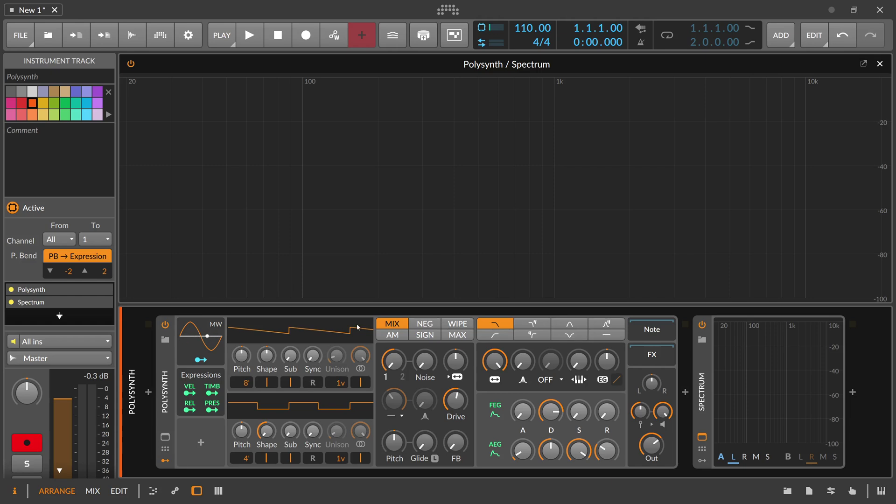
Play two notes, switch the Polysynth to the second filter type, and sweep its cutoff down.
key(a)
key(s)
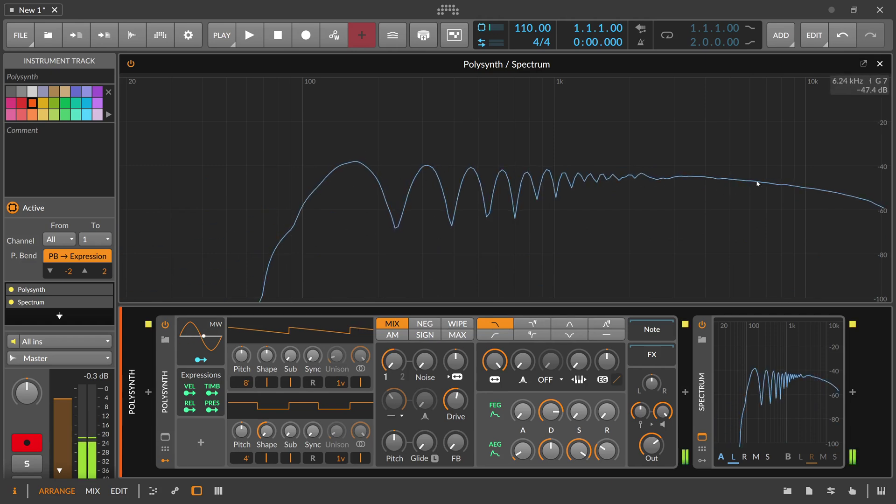
click(521, 326)
drag(494, 361, 494, 420)
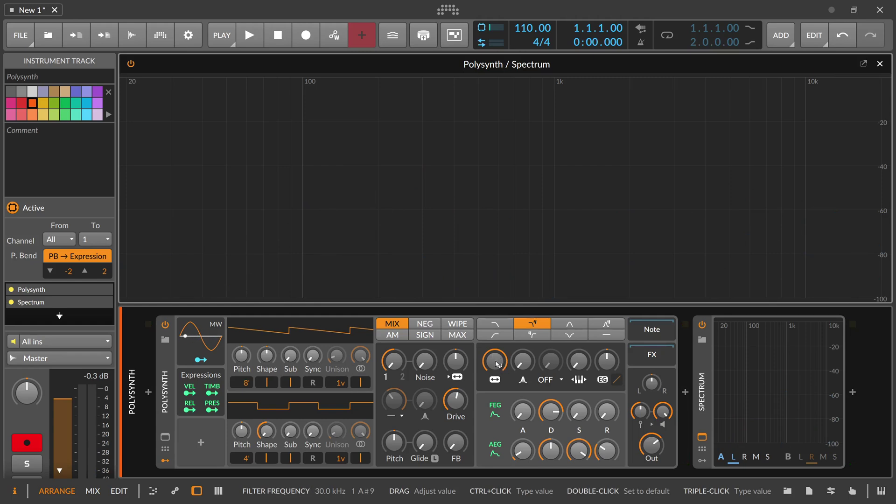
Set cutoff to 262 Hz and keytracking to 100 %, play a note, then raise resonance to about 57 %.
drag(497, 364, 501, 370)
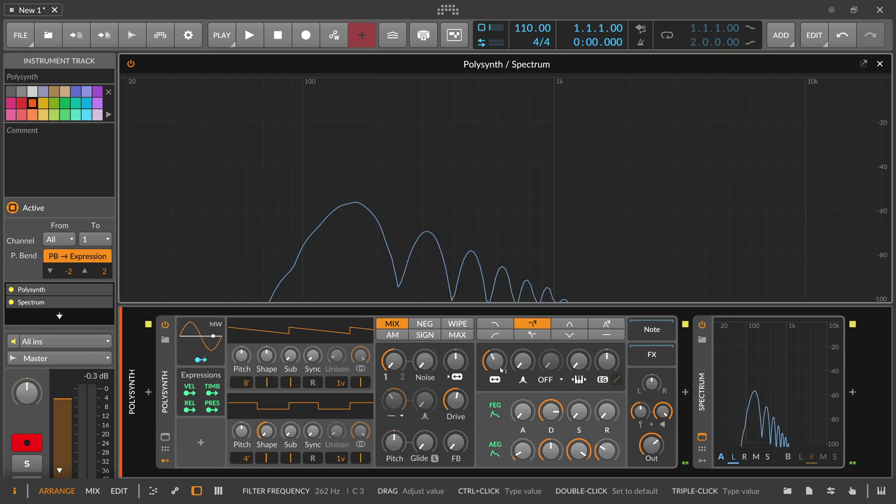
drag(579, 362, 580, 365)
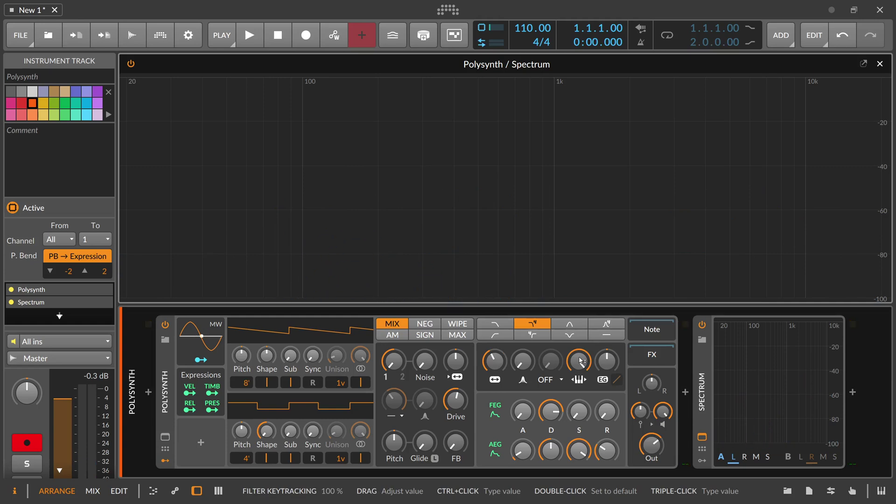
key(a)
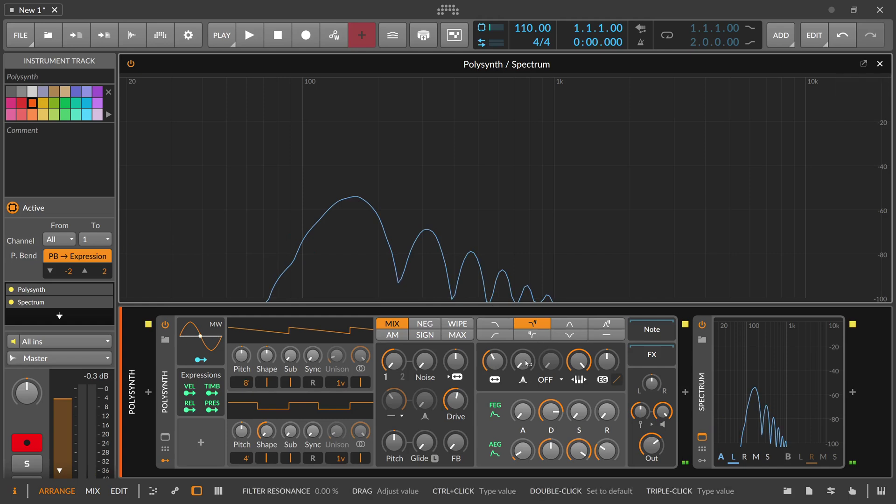
drag(526, 363, 526, 351)
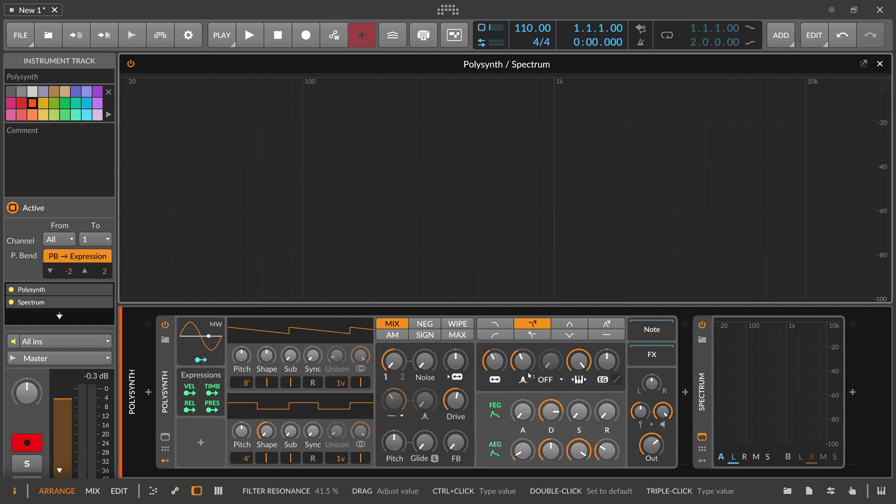
mouse_move(522, 360)
mouse_down()
mouse_move(522, 351)
mouse_move(522, 363)
mouse_up()
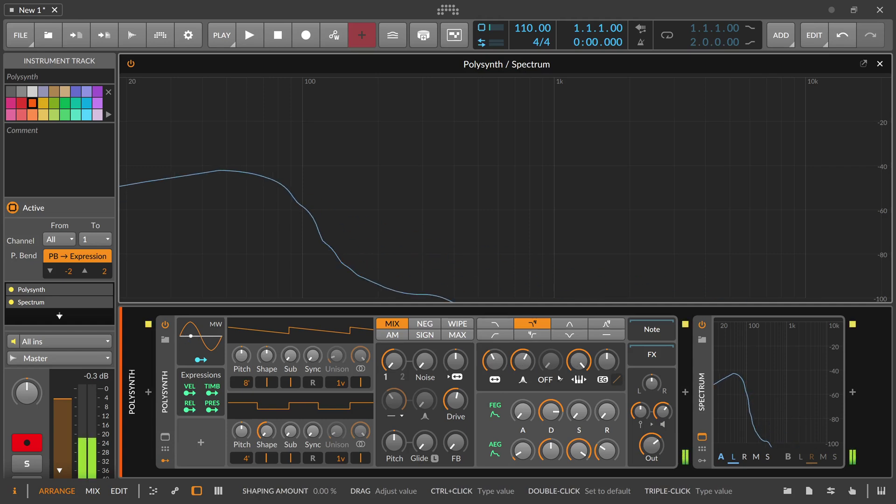
Reset resonance to 0.00 %, set the Spectrum analyzer speed to Very Fast, and lower the cutoff.
double_click(521, 361)
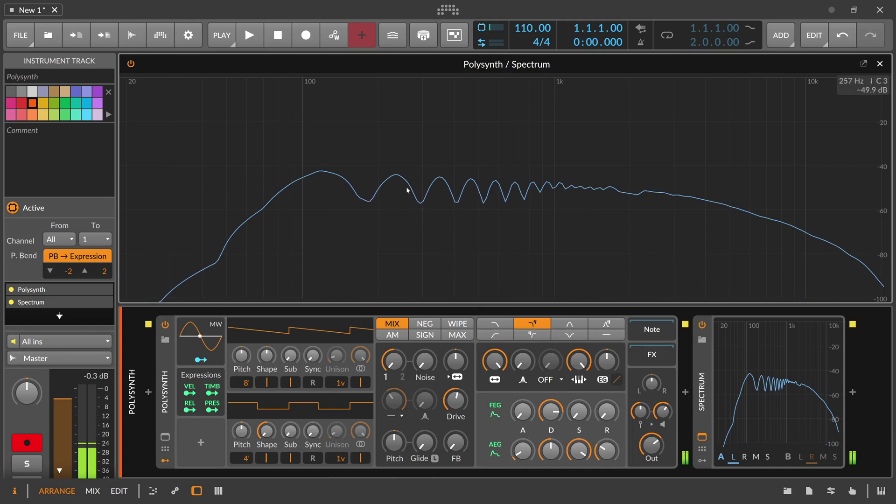
click(700, 388)
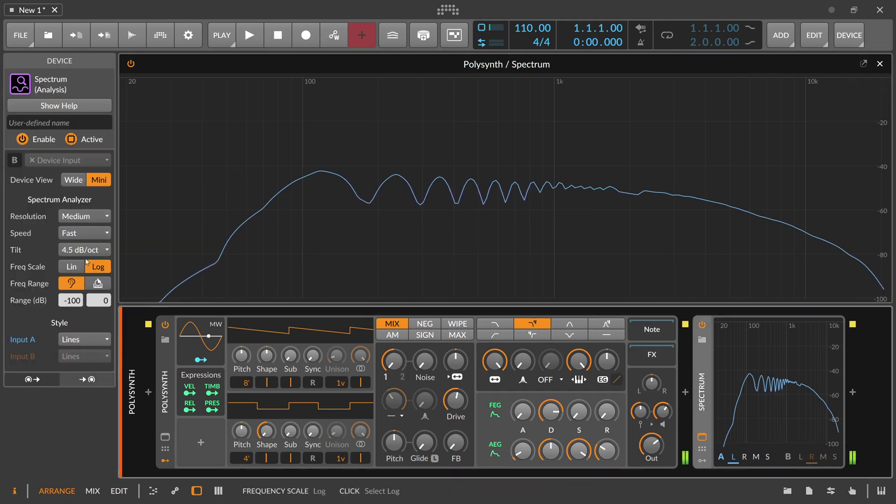
click(81, 233)
click(82, 251)
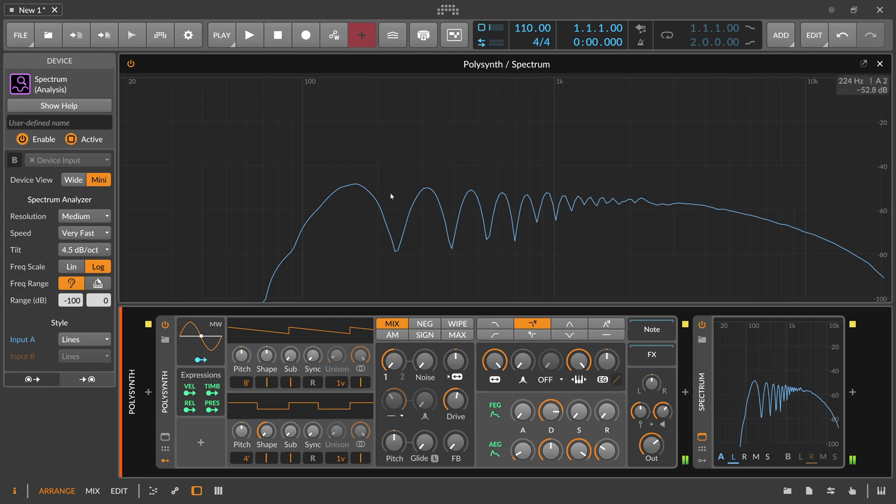
drag(494, 361, 495, 392)
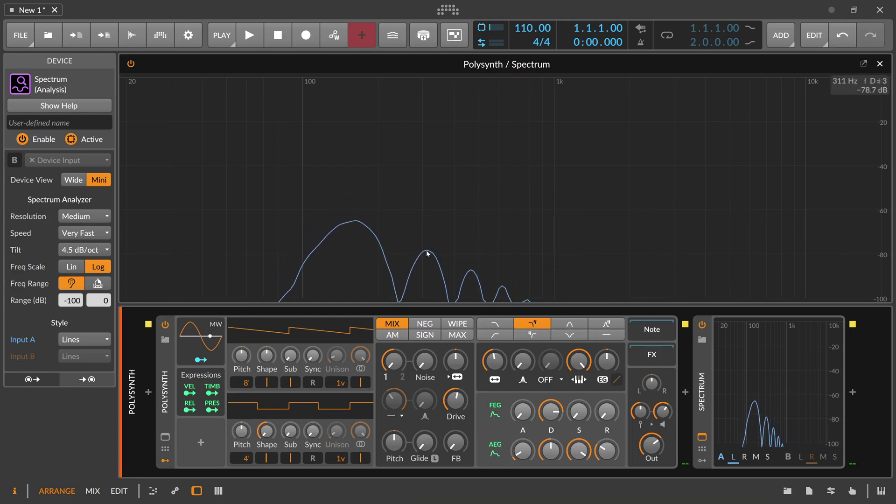
Enter C4 (523 Hz) as the filter cutoff and settle resonance around 64 %.
ctrl+click(494, 362)
text(C4)
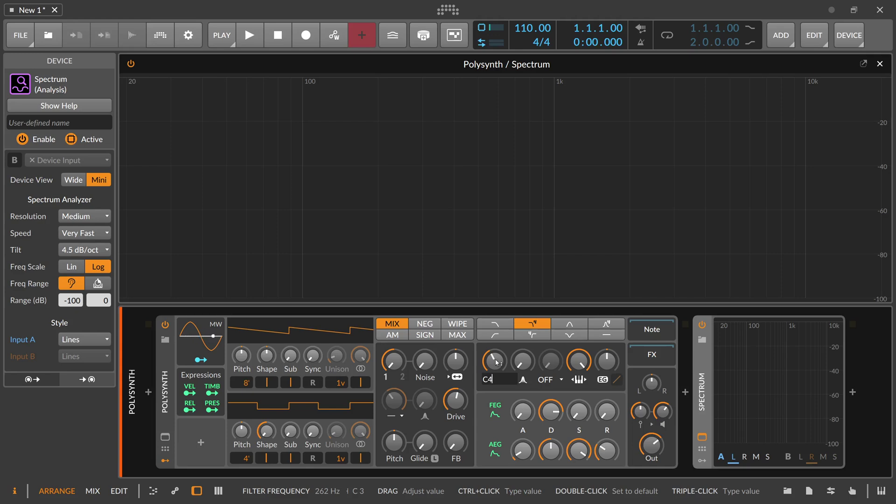
key(Return)
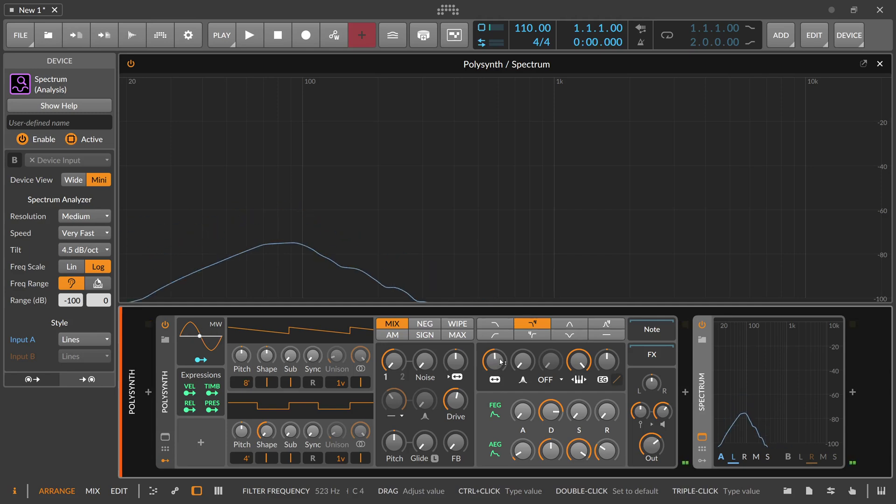
drag(522, 360, 522, 332)
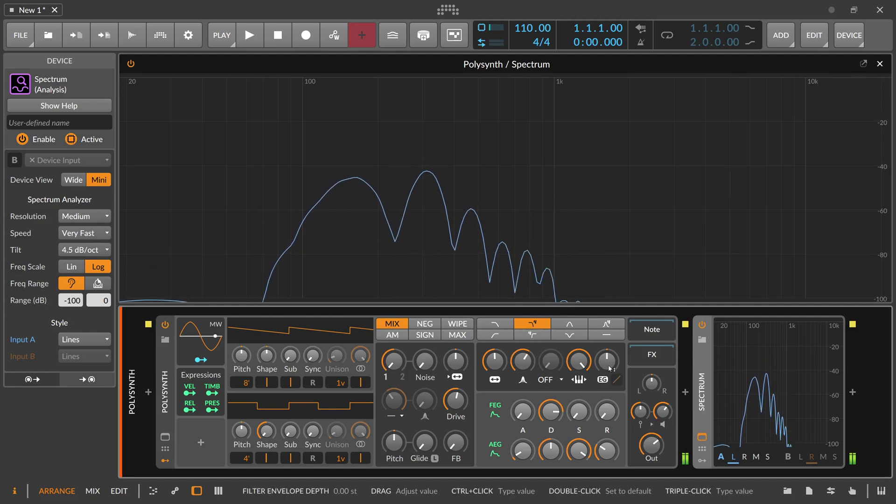
drag(522, 361, 523, 368)
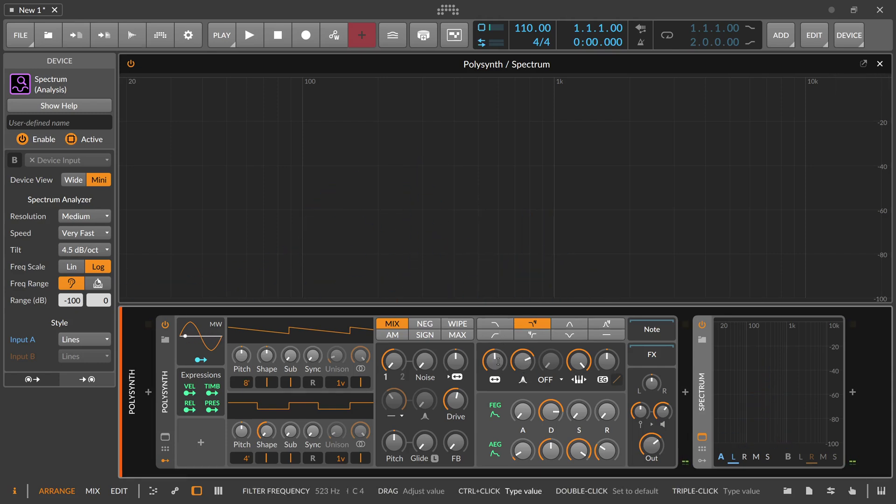
Retune the filter cutoff to G4 (784 Hz) with resonance at about 52.5 %.
ctrl+click(498, 365)
text(G4)
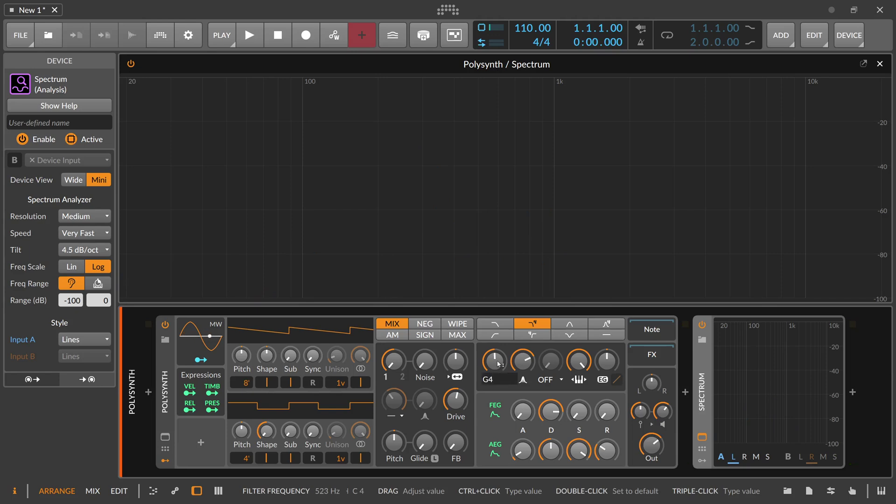
key(Return)
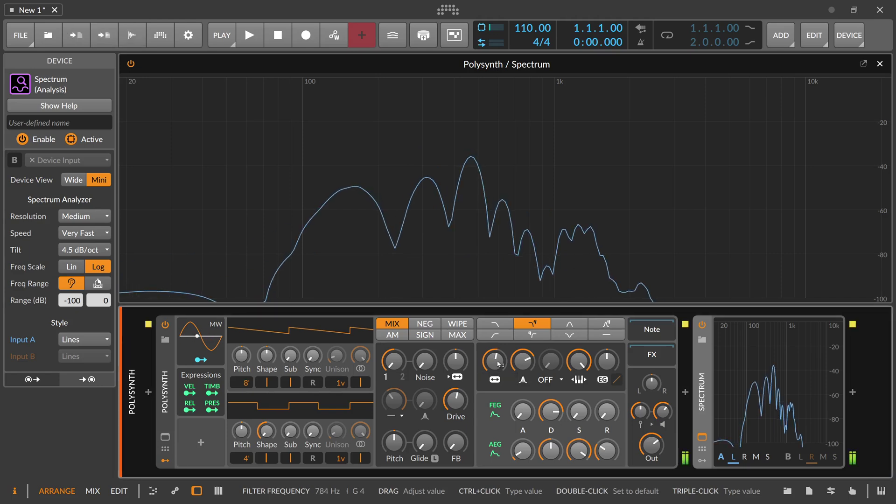
mouse_move(522, 361)
mouse_down()
mouse_move(523, 368)
mouse_move(523, 350)
mouse_move(530, 361)
mouse_up()
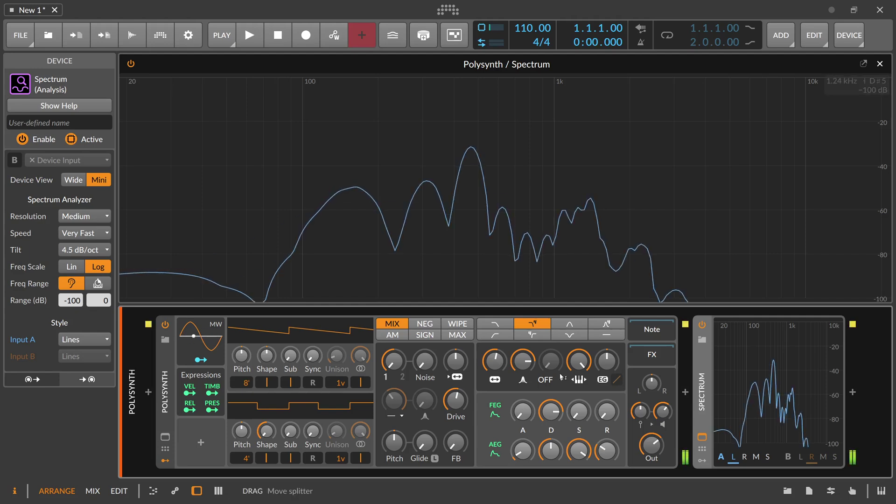
Switch the filter to Notch with resonance at 78.5 % and cutoff near 339 Hz.
drag(523, 360, 524, 365)
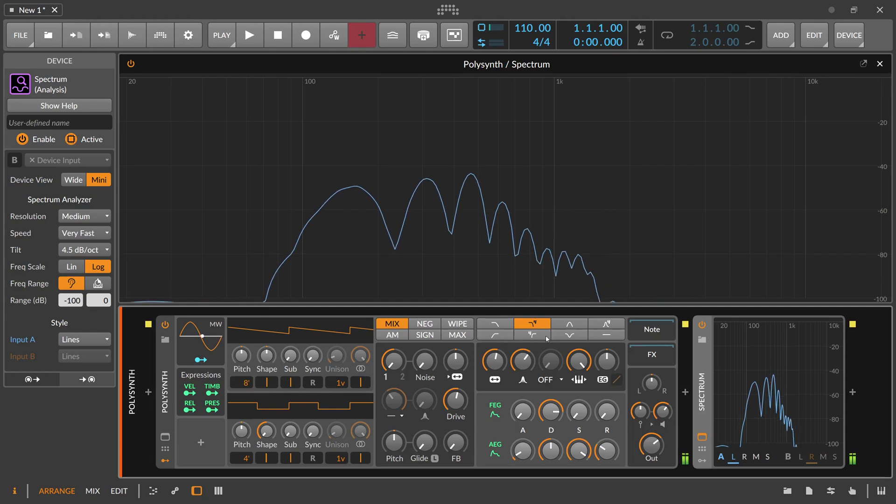
click(580, 335)
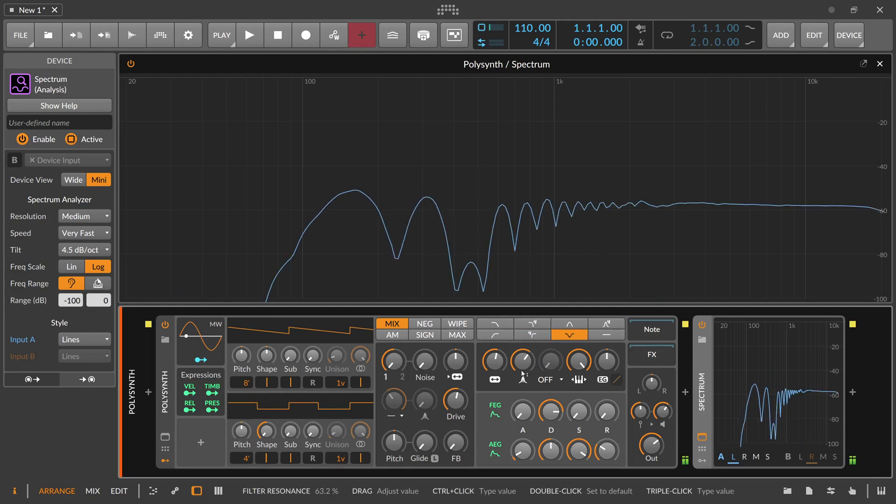
drag(522, 360, 522, 379)
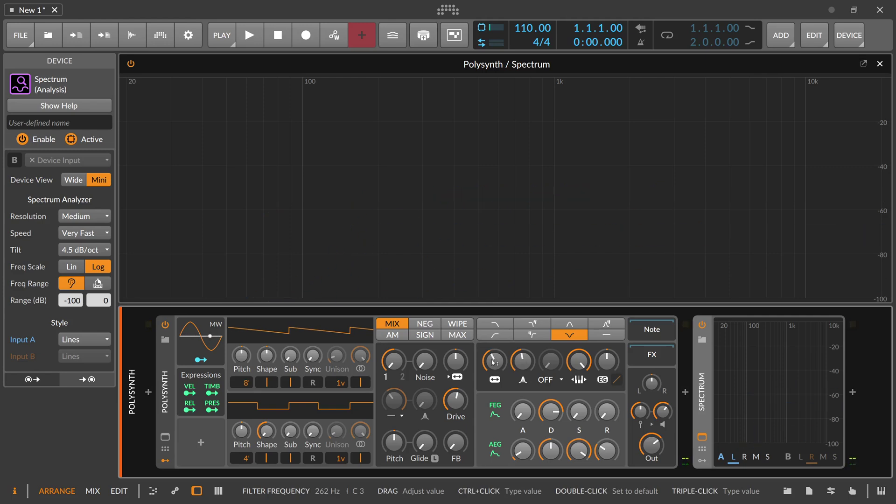
mouse_move(498, 363)
mouse_down()
mouse_move(495, 344)
mouse_move(496, 363)
mouse_up()
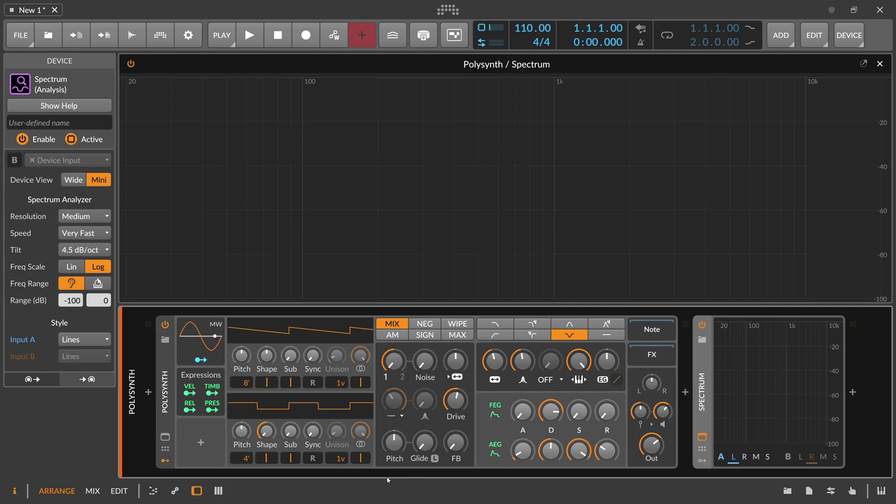
key(alt+Tab)
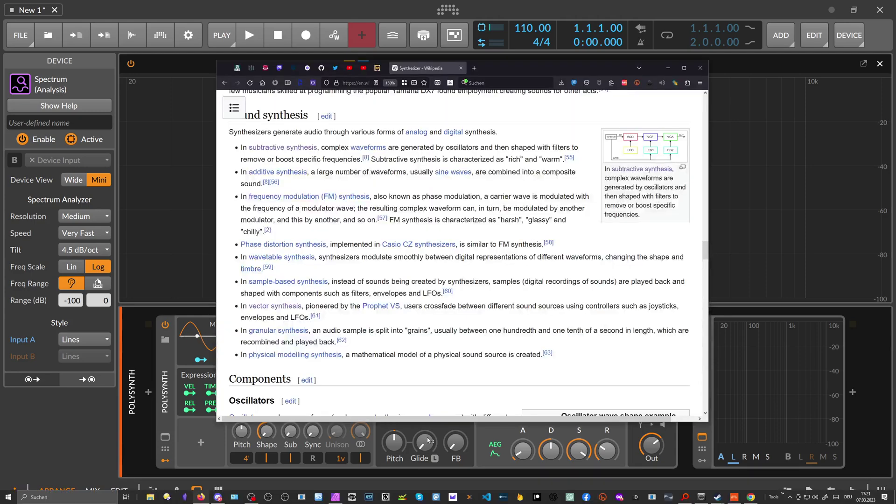
scroll(261, 200, up, 2)
scroll(261, 200, down, 1)
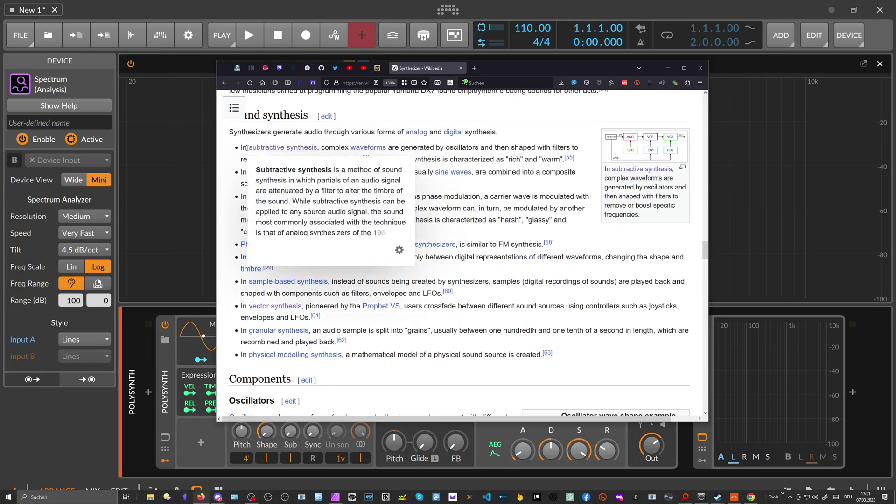
drag(321, 149, 349, 148)
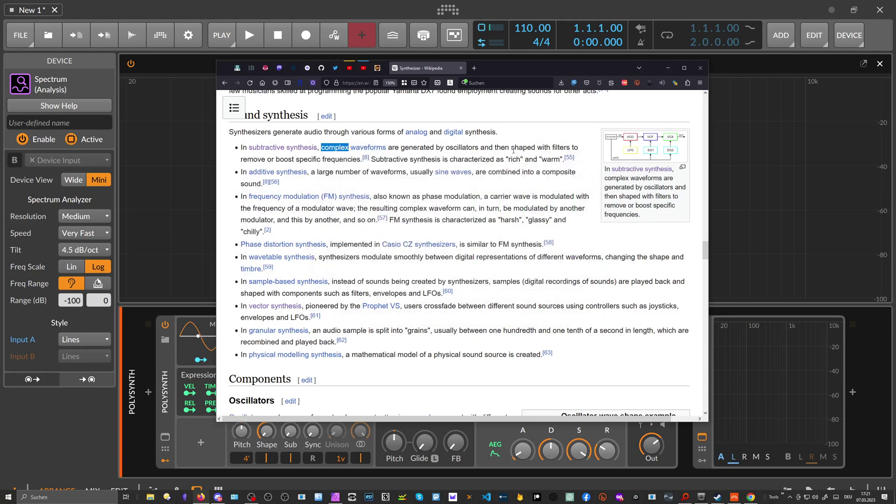
click(271, 157)
drag(241, 172, 308, 171)
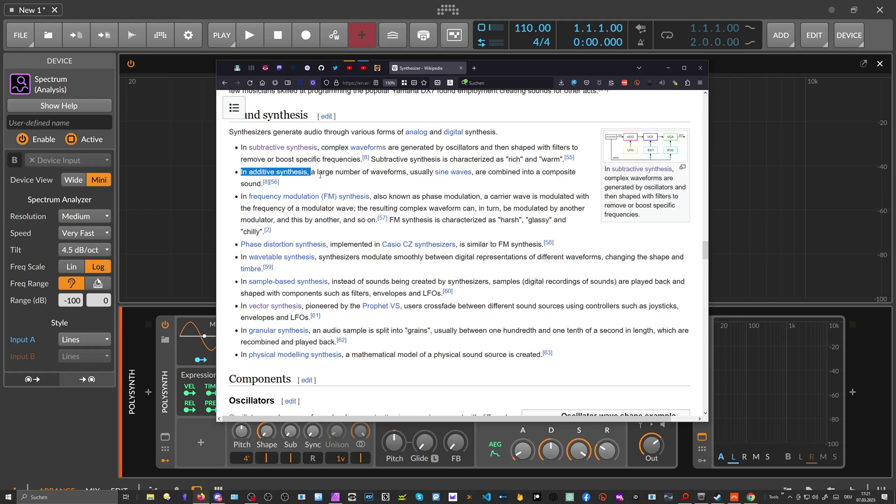
click(320, 172)
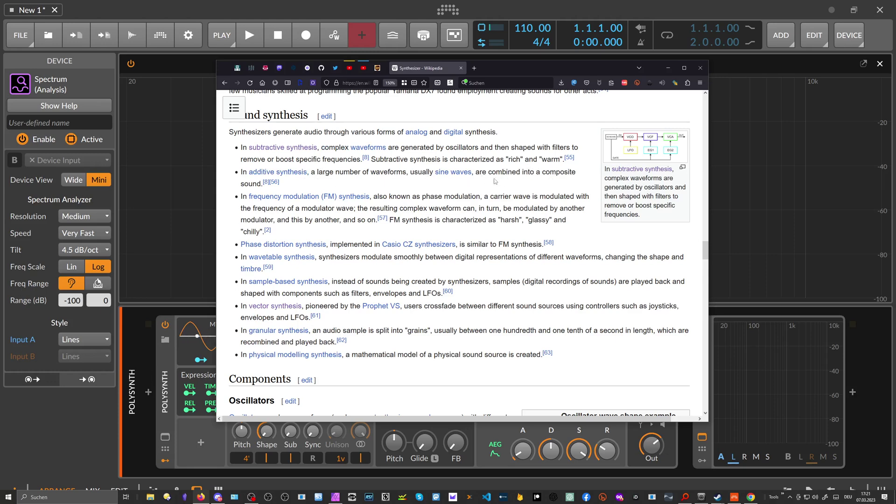
Return to the Bitwig project and play a note through the notch-filtered Polysynth.
click(200, 172)
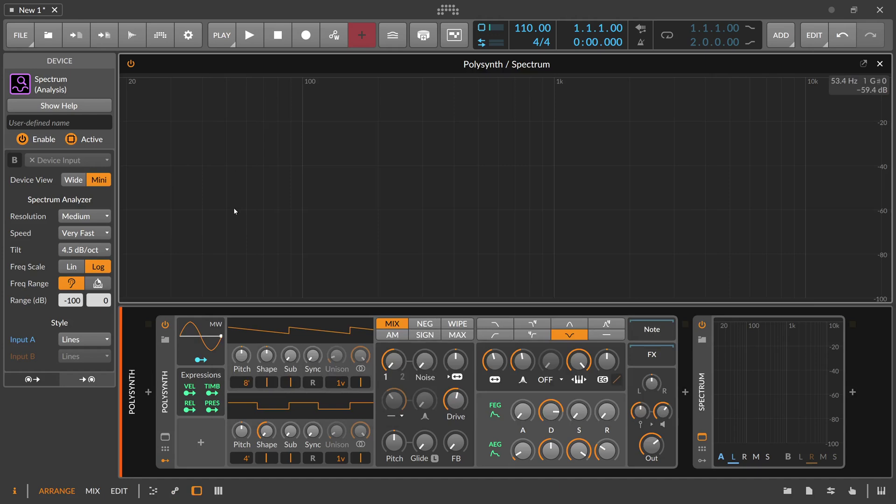
key(a)
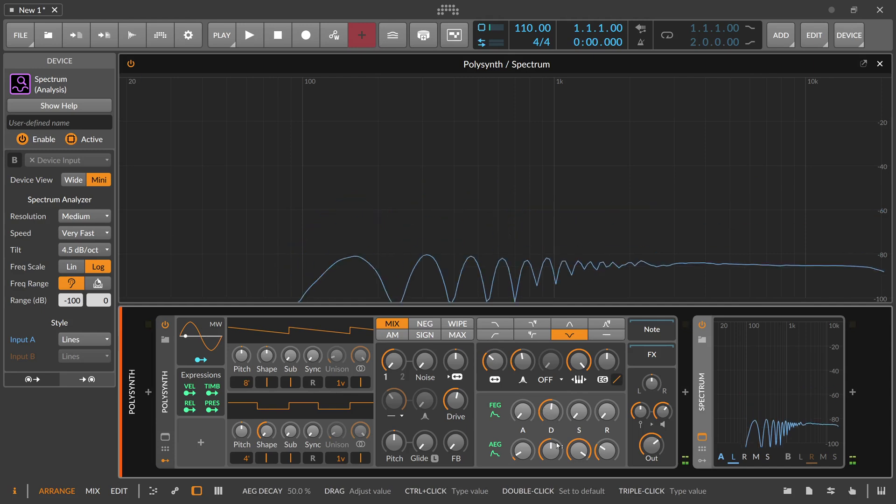
Adjust the envelope decay, lower the cutoff to 719 Hz, and close the large spectrum view.
click(547, 410)
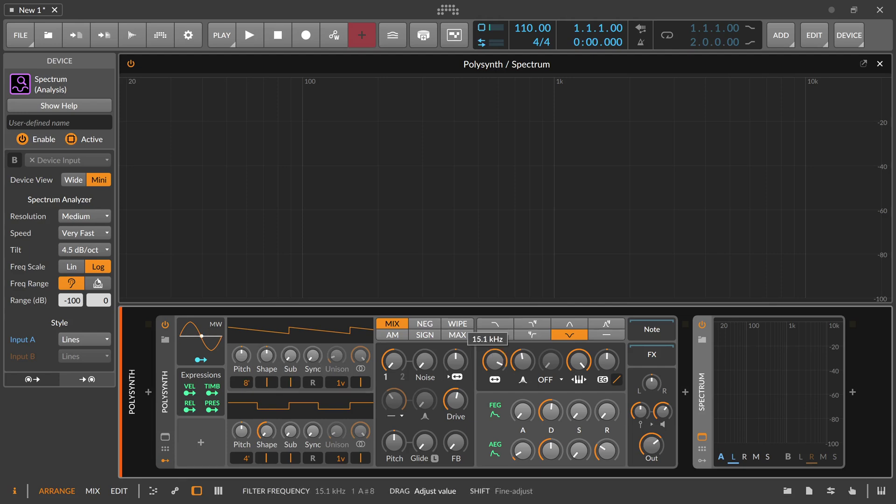
drag(496, 370, 499, 359)
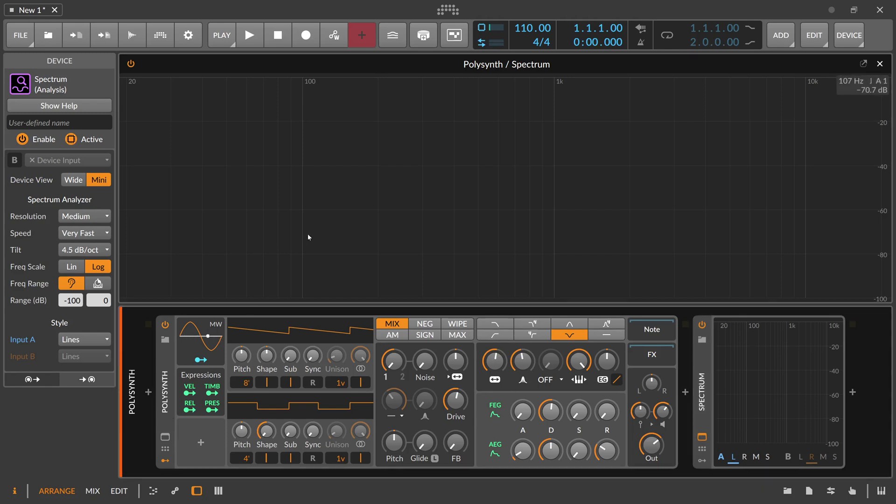
click(880, 63)
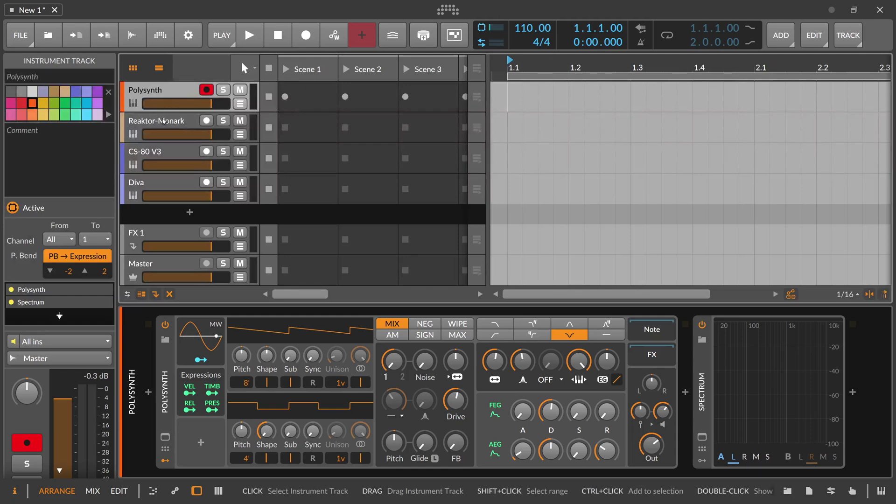
Select the Reaktor-Monark track, open and reposition its Monark synth window, then close it.
click(162, 122)
click(165, 437)
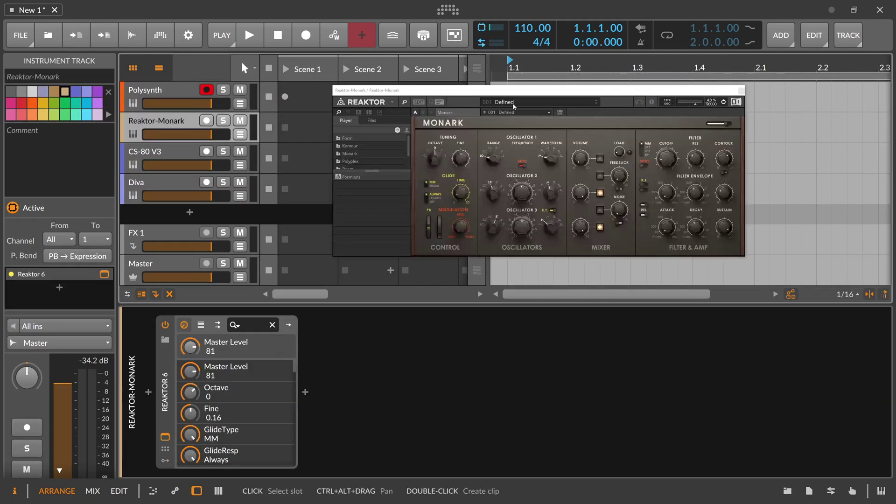
drag(486, 88, 439, 109)
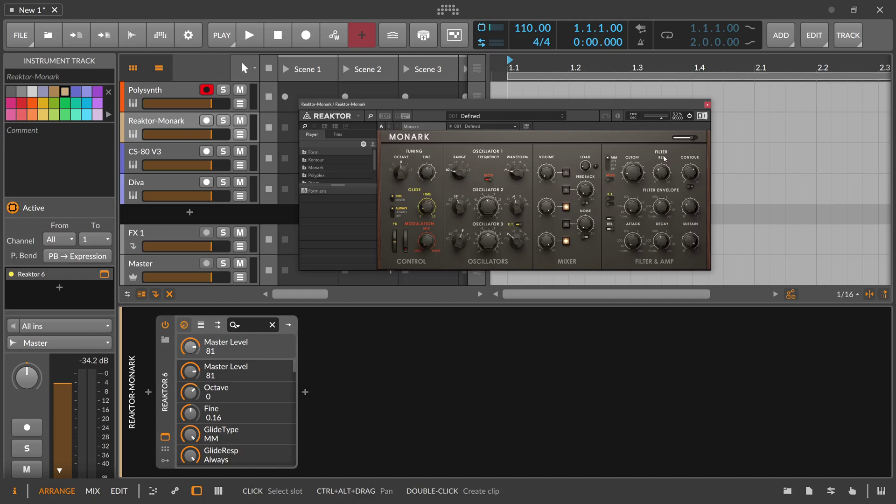
click(707, 105)
Select the CS-80 V3 track, look over its CS-80 V synth window, then close it.
click(163, 154)
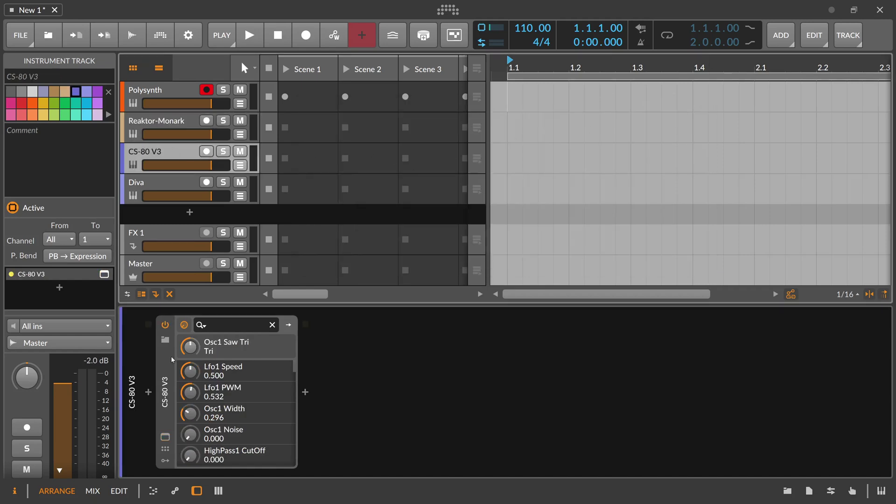
click(165, 436)
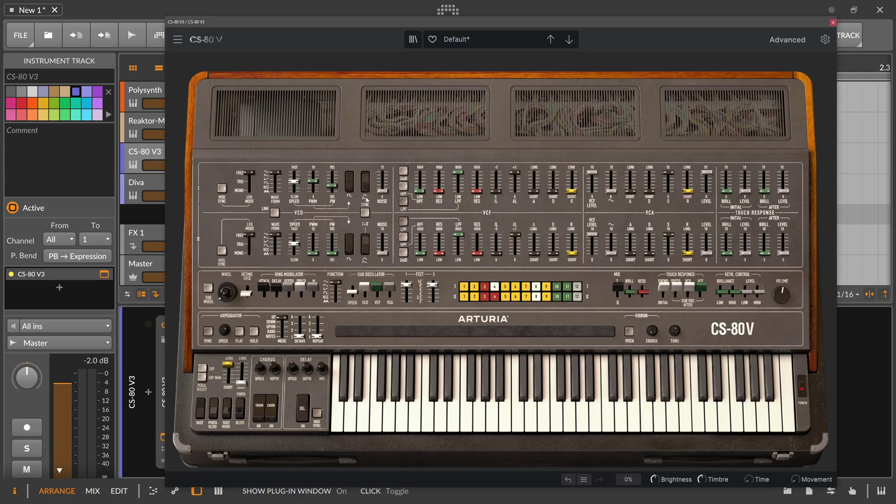
mouse_move(276, 174)
mouse_move(617, 186)
click(832, 22)
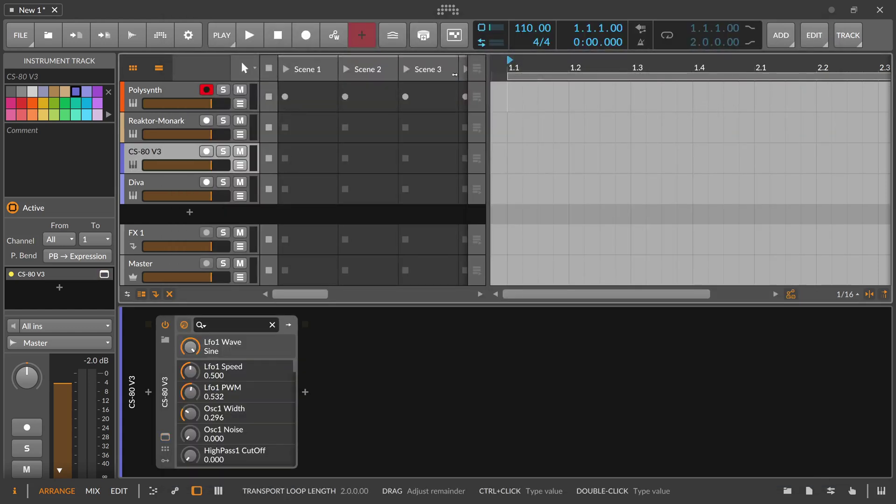
click(172, 189)
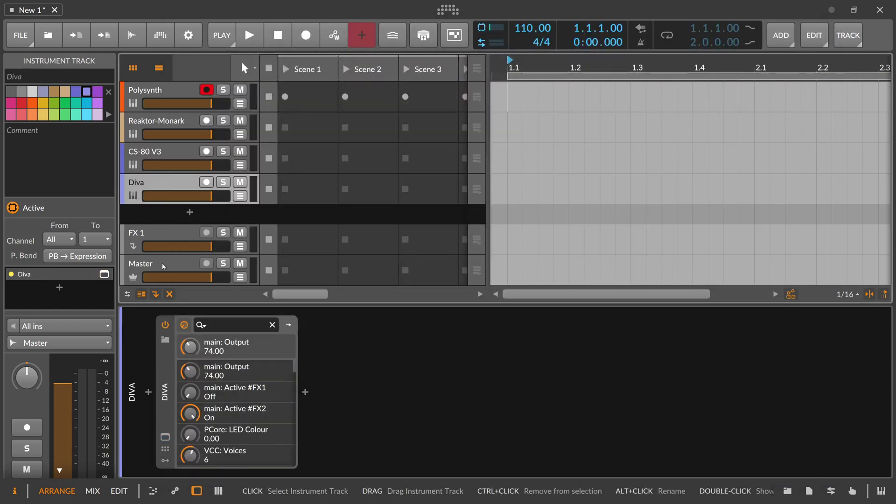
click(165, 437)
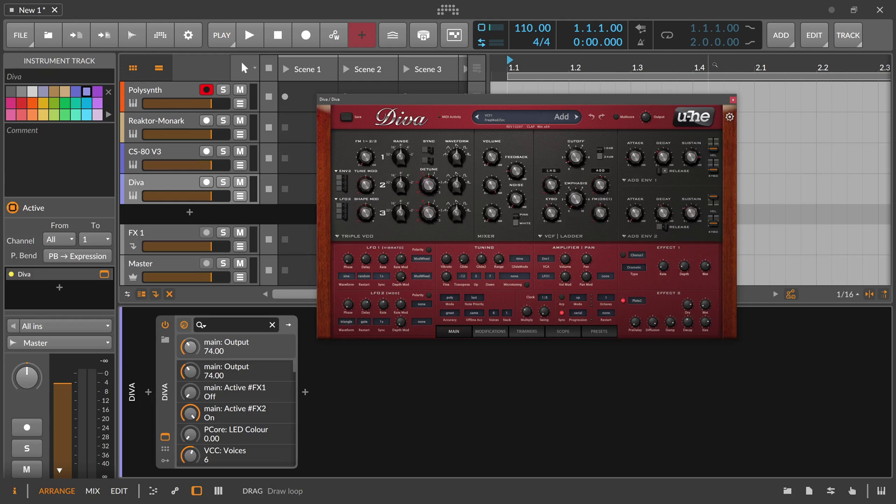
click(183, 185)
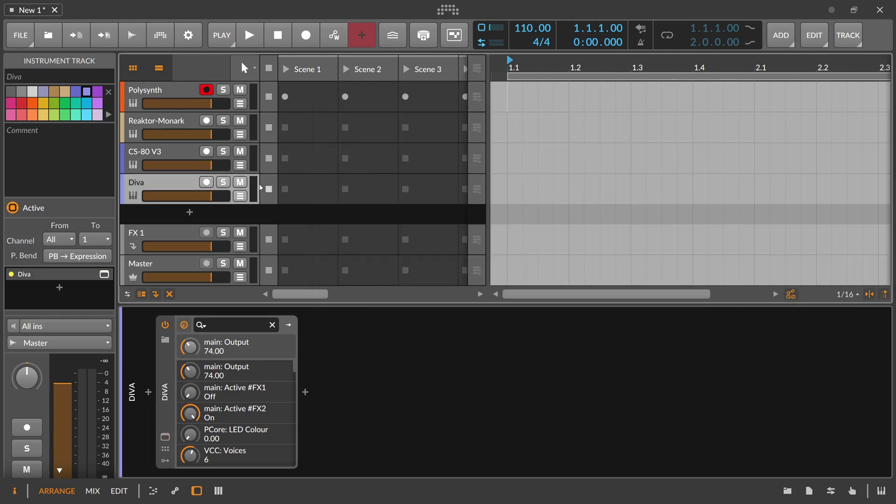
Add an instrument track, search 'poly' and insert the Polymer synth on it.
click(189, 213)
text(poly)
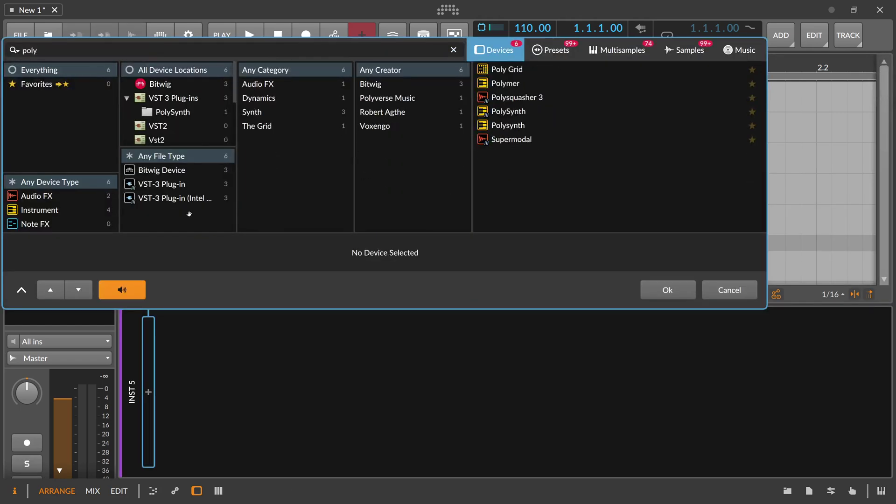
click(502, 84)
key(Return)
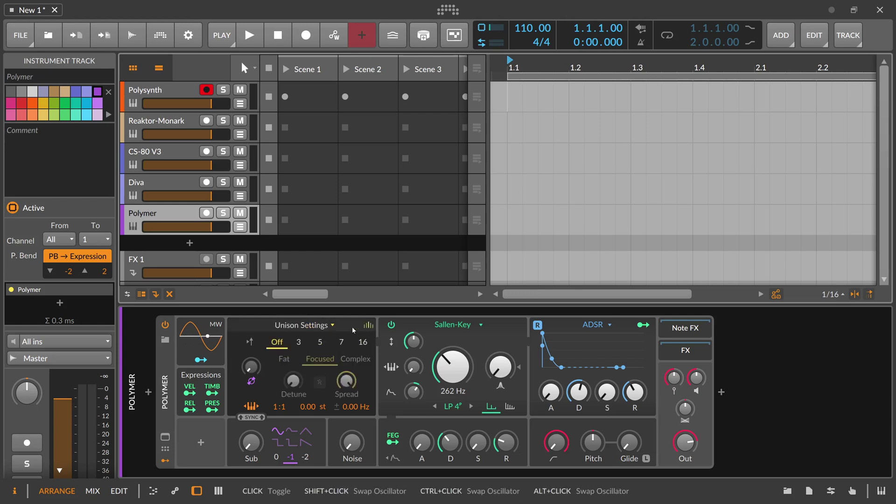
Load the Spectral 3 wavetable into Polymer's oscillator and record-arm the Polymer track.
click(313, 352)
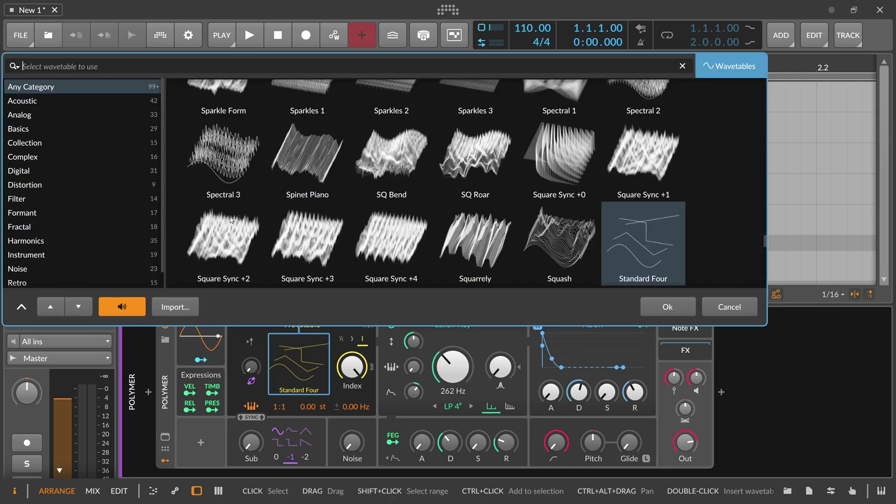
double_click(231, 191)
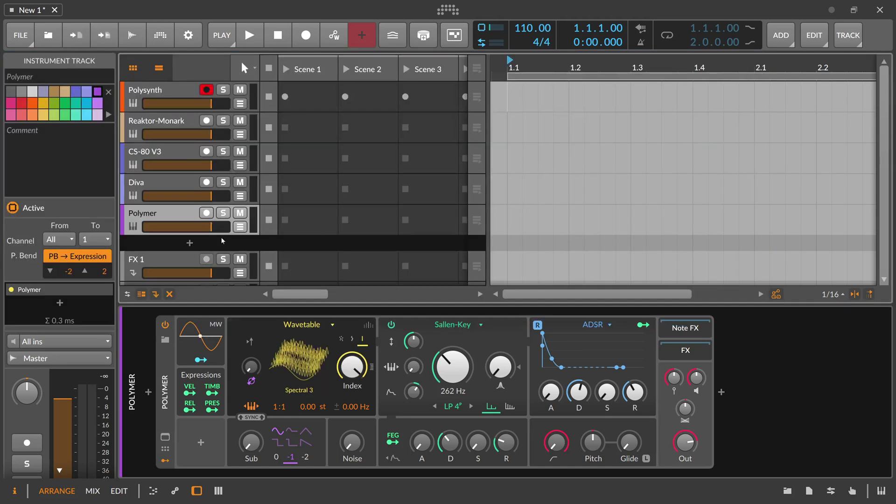
click(205, 213)
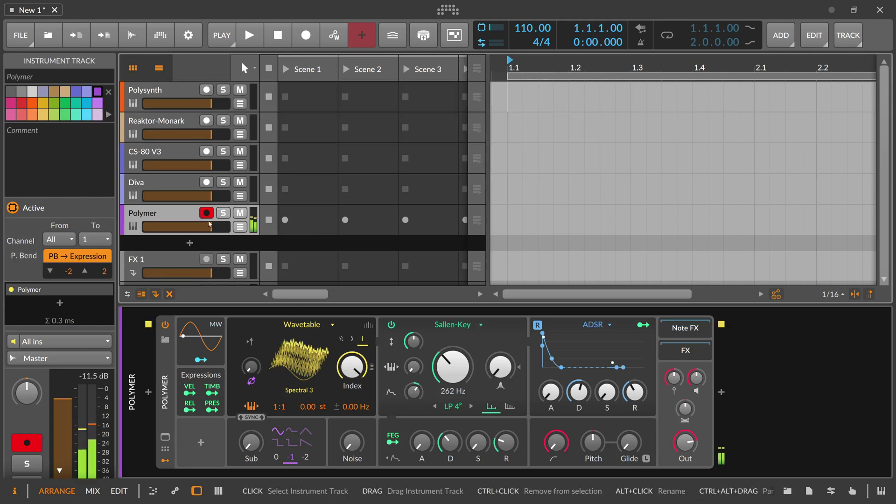
Sweep Polymer's Sallen-Key filter cutoff up and down, then bring up the Wikipedia Synthesizer article.
drag(452, 367, 452, 327)
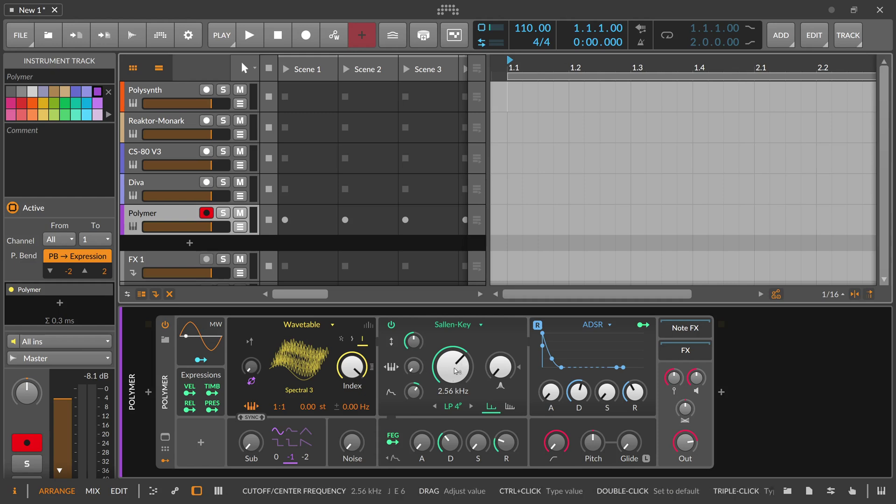
drag(456, 371, 457, 399)
drag(561, 367, 567, 367)
mouse_move(453, 369)
mouse_down()
mouse_move(453, 346)
mouse_move(462, 366)
mouse_up()
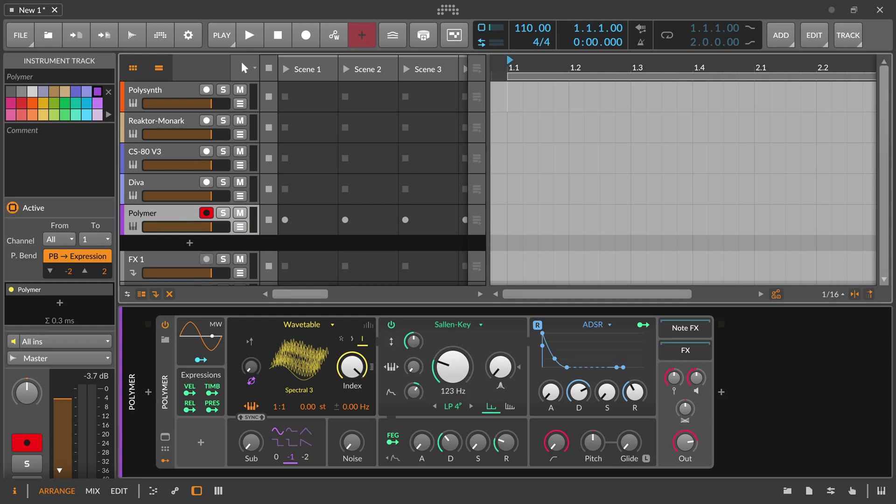
key(alt+Tab)
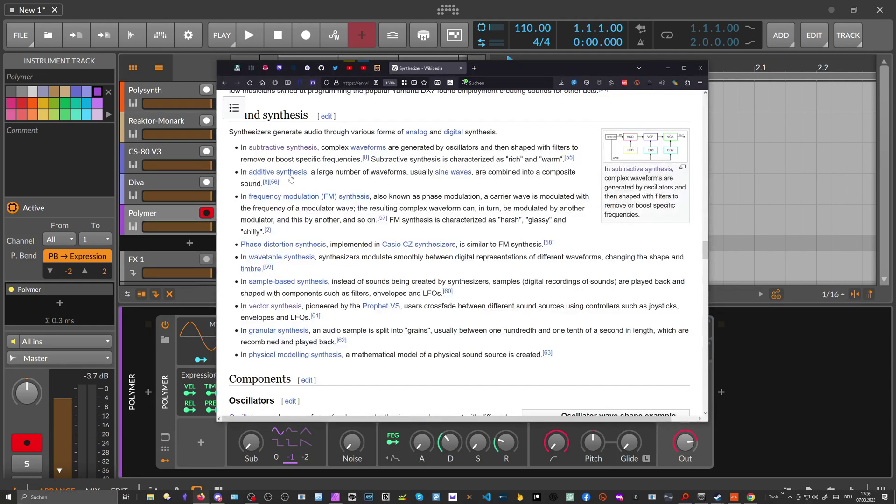
Preview the sound-synthesis method links in the Synthesizer article, then return to Bitwig's Polysynth track.
mouse_move(331, 202)
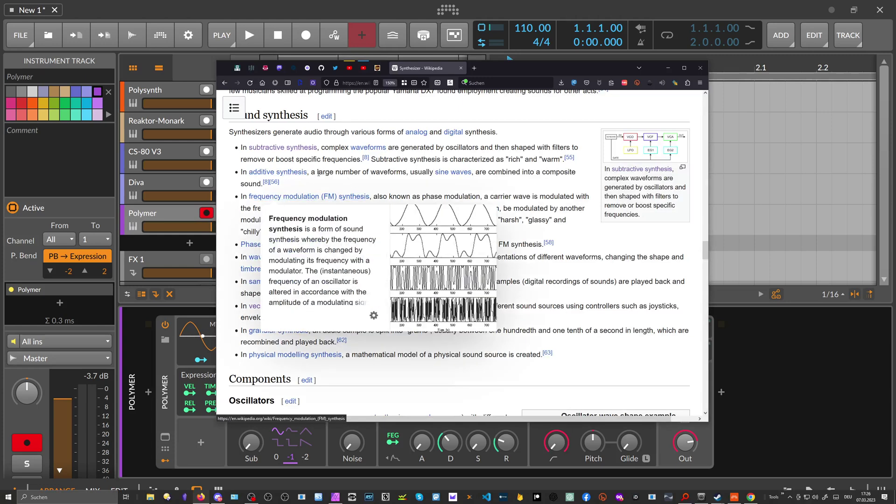
mouse_move(311, 247)
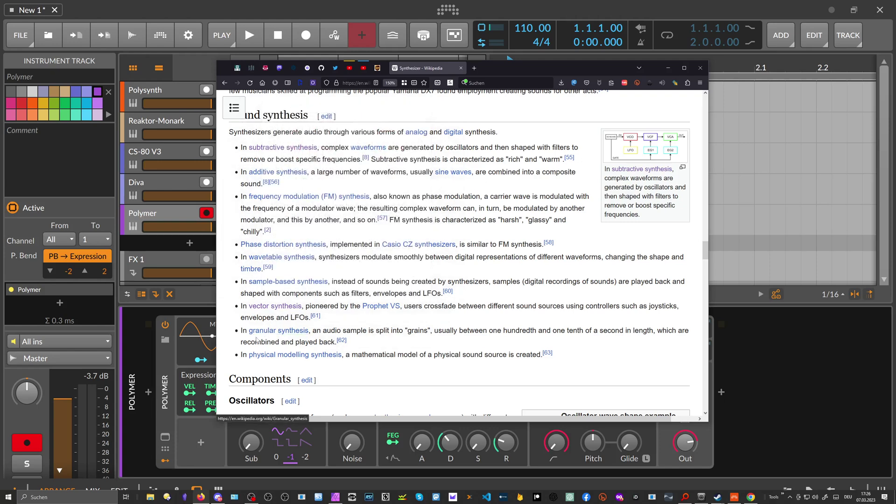
mouse_move(270, 335)
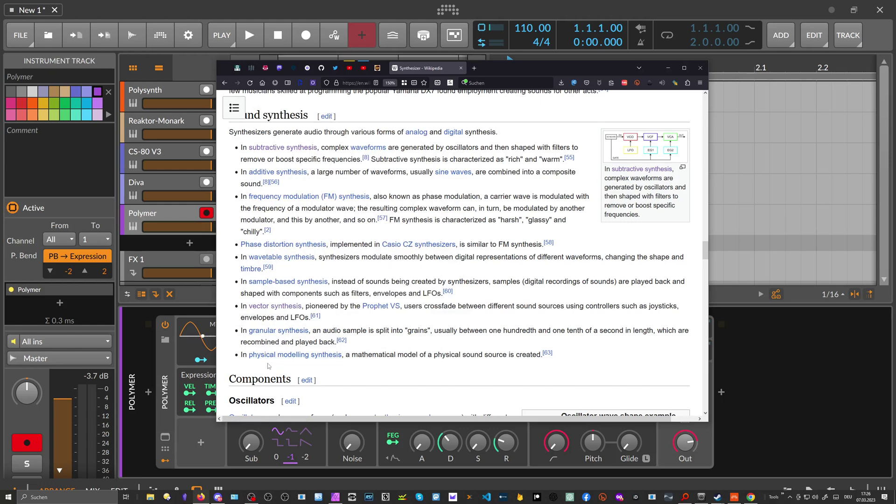
mouse_move(279, 359)
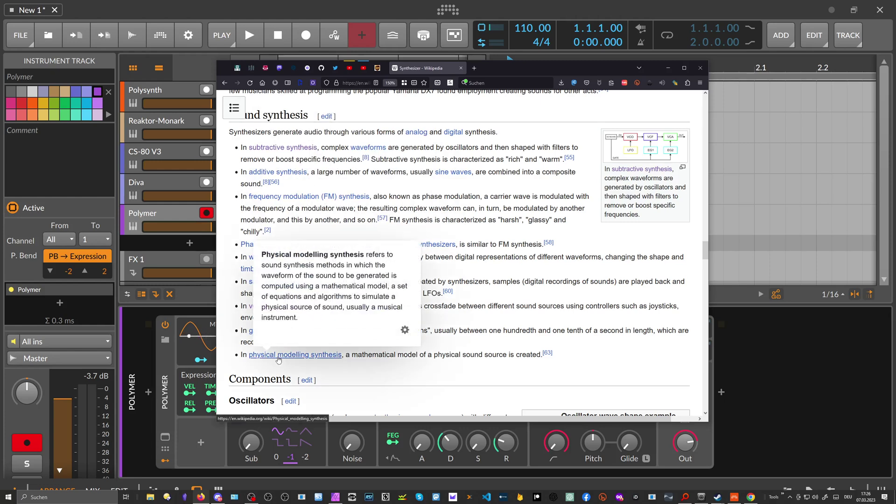
scroll(329, 320, up, 3)
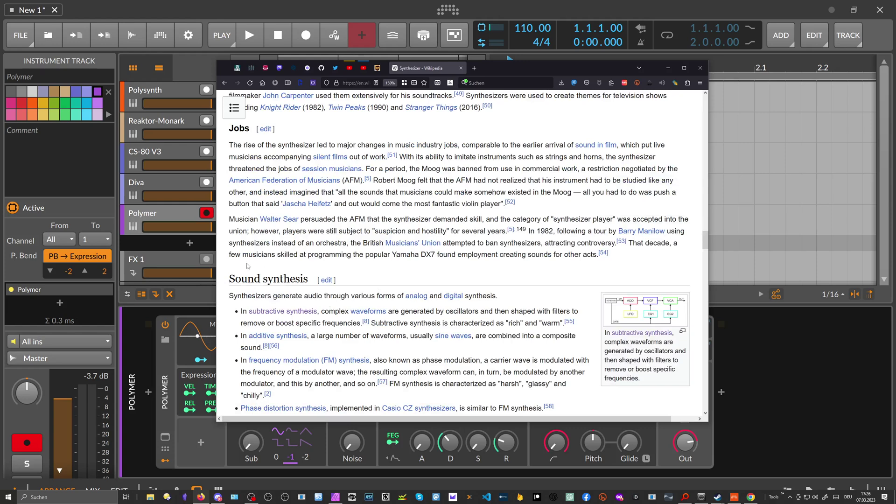
click(170, 242)
click(172, 97)
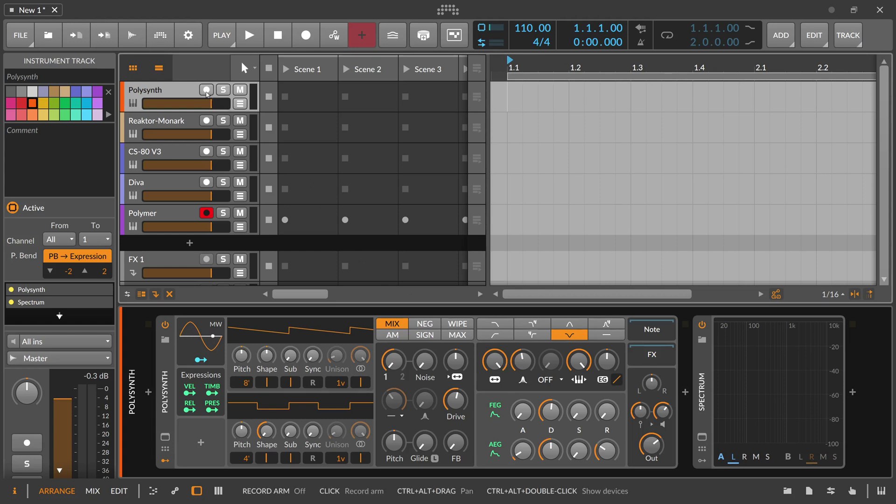
Record-arm Polysynth instead of Polymer and enlarge the Spectrum analyzer view.
click(207, 90)
click(206, 213)
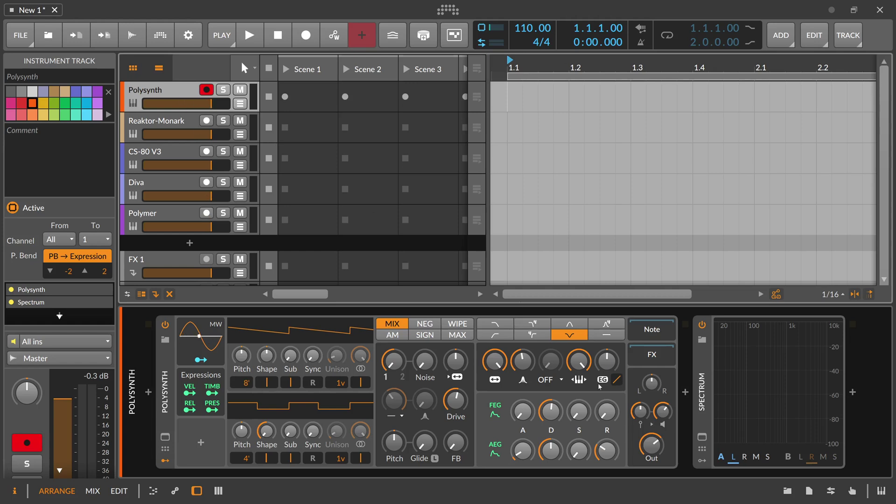
click(701, 436)
Sweep oscillator 1's sub level up and back to zero, playing notes to compare spectra.
drag(284, 383, 280, 334)
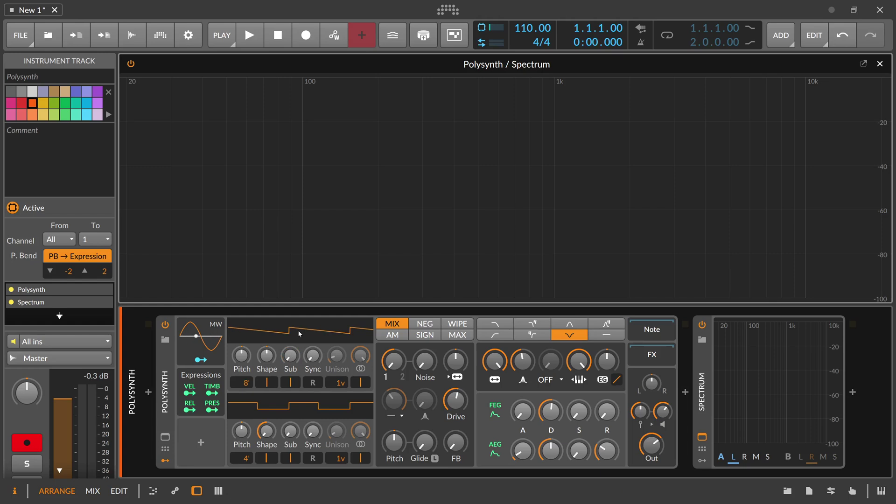
key(a)
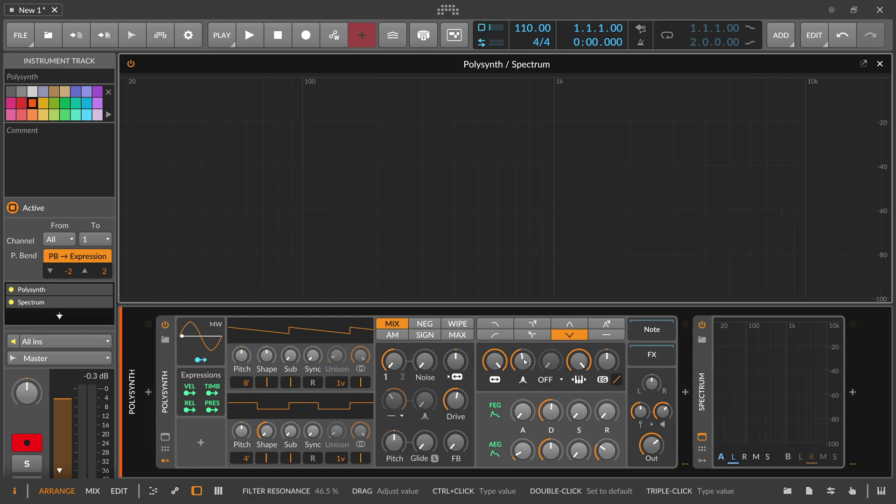
key(a)
key(a)
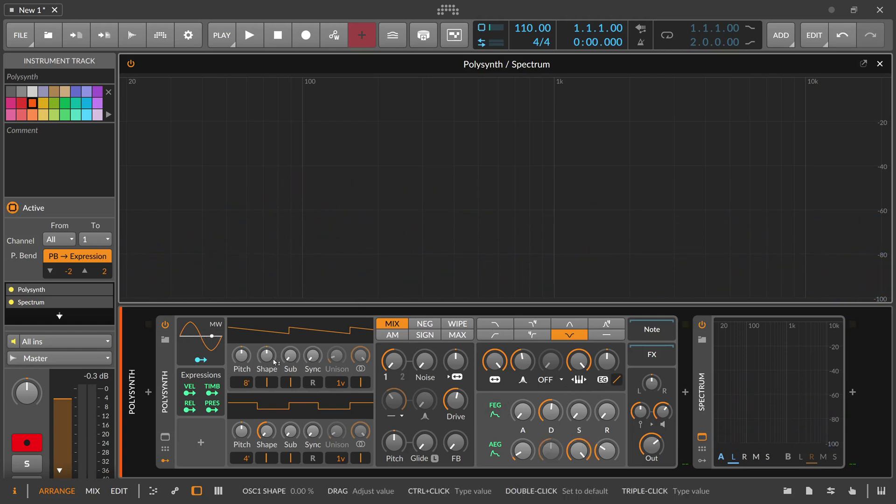
While a note plays, push oscillator 1's sub level to 98.3 %, then reset it to 0 %.
key(a)
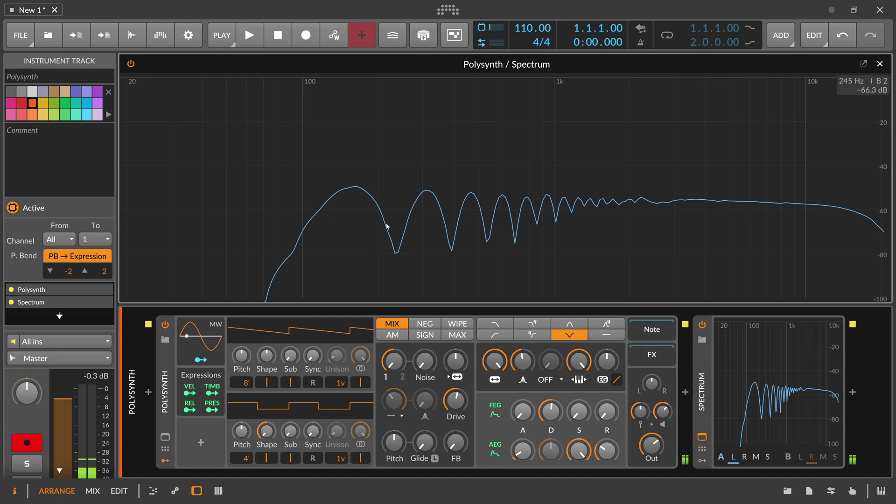
drag(286, 360, 287, 340)
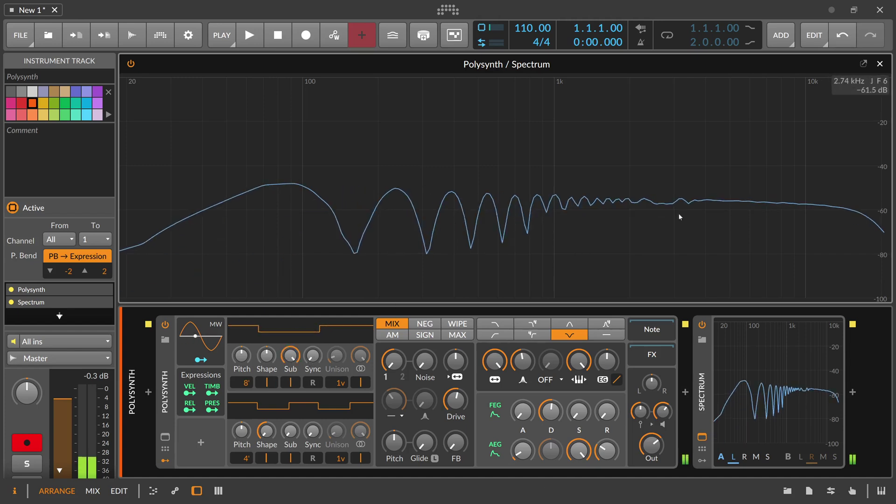
drag(291, 356, 295, 357)
double_click(290, 356)
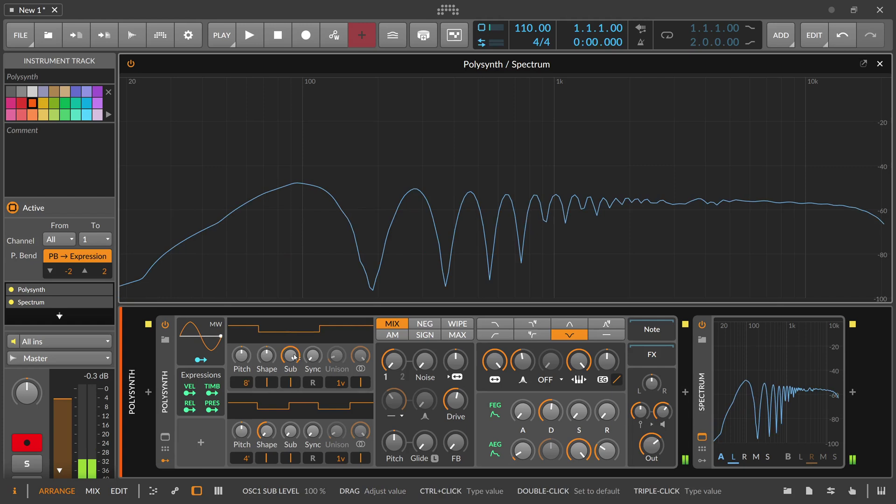